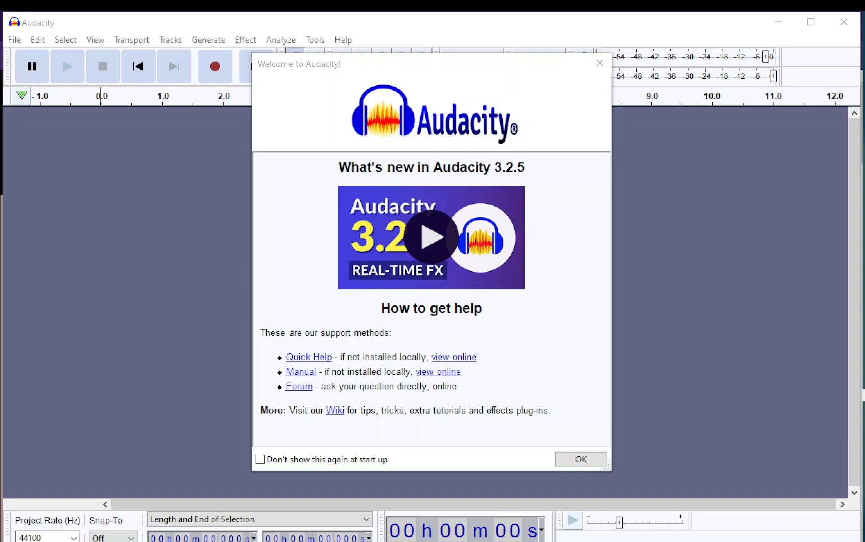
Dismiss the welcome window and record about 36 seconds of narration read from the LibriVox blog post in the browser
left_click(579, 460)
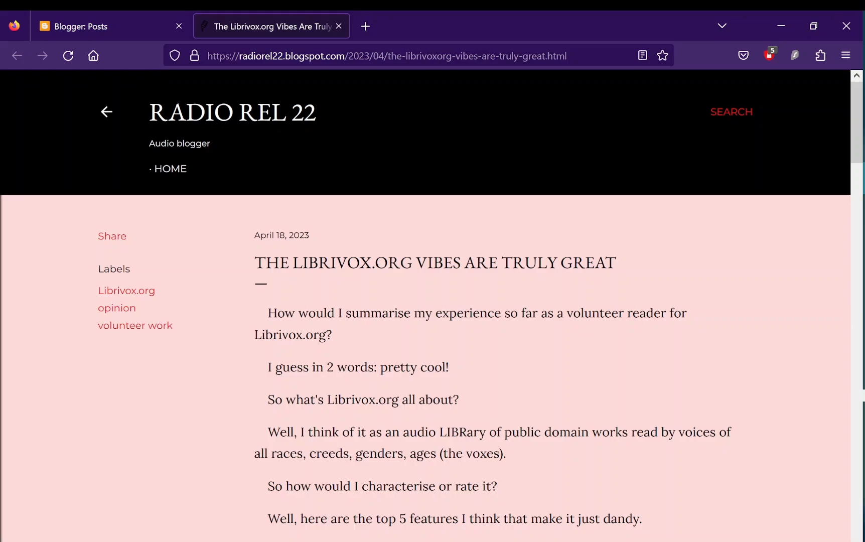
key("alt+Tab")
key("r")
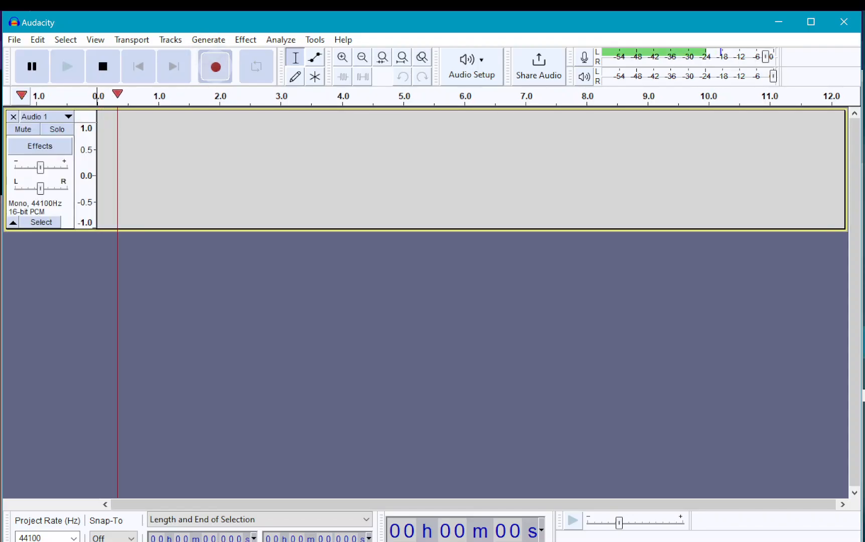
key("alt+Tab")
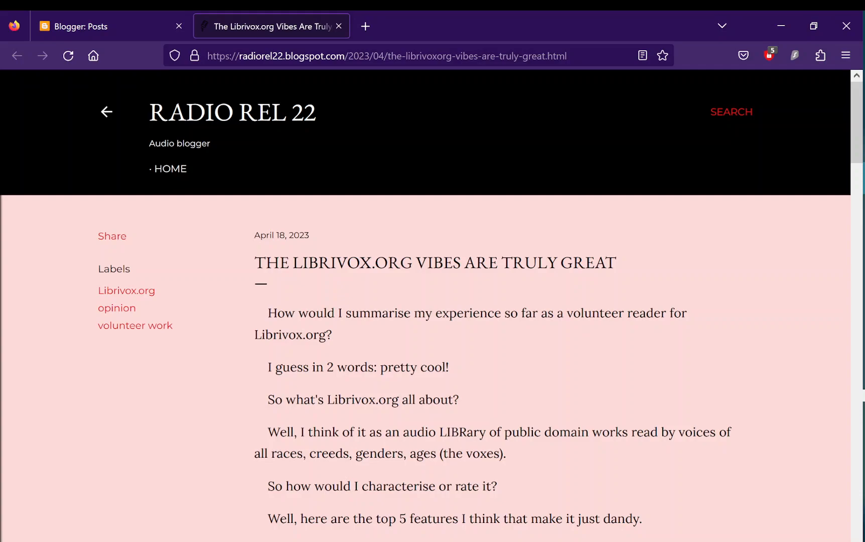
key("alt+Tab")
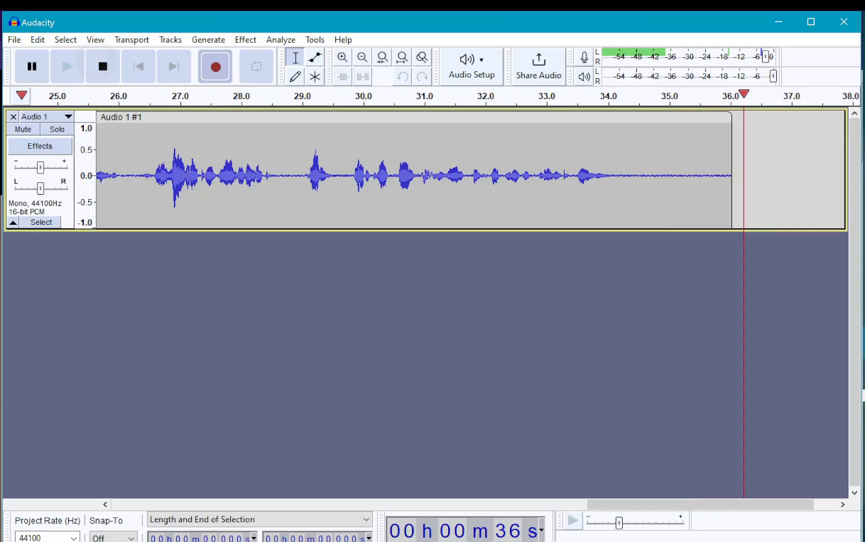
key("space")
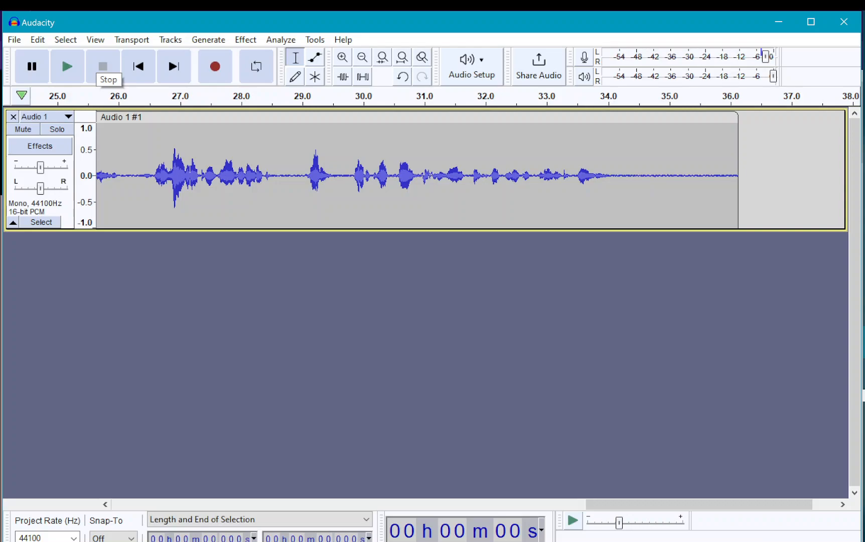
Capture a noise profile from the first 3 seconds and apply 48 dB Noise Reduction with sensitivity 10 and smoothing 0 to the whole recording
left_click_drag(198, 228, 199, 415)
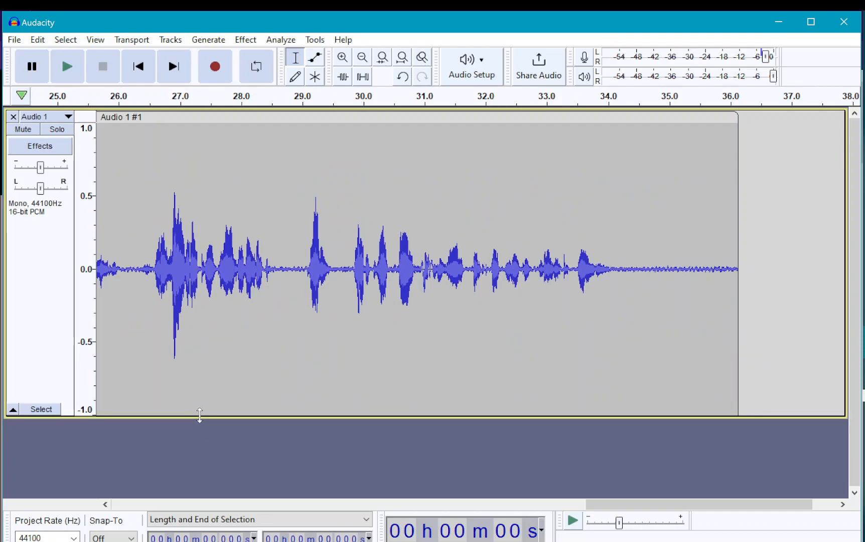
key("Home")
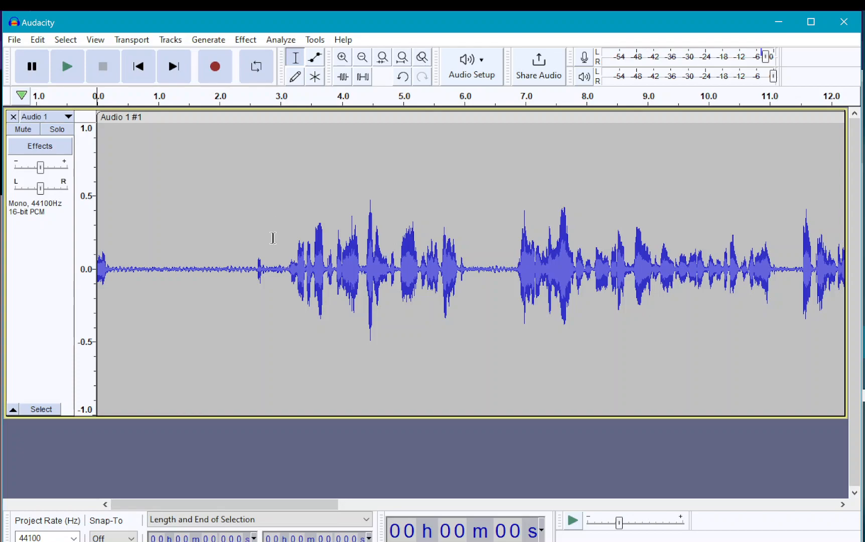
left_click_drag(284, 269, 97, 269)
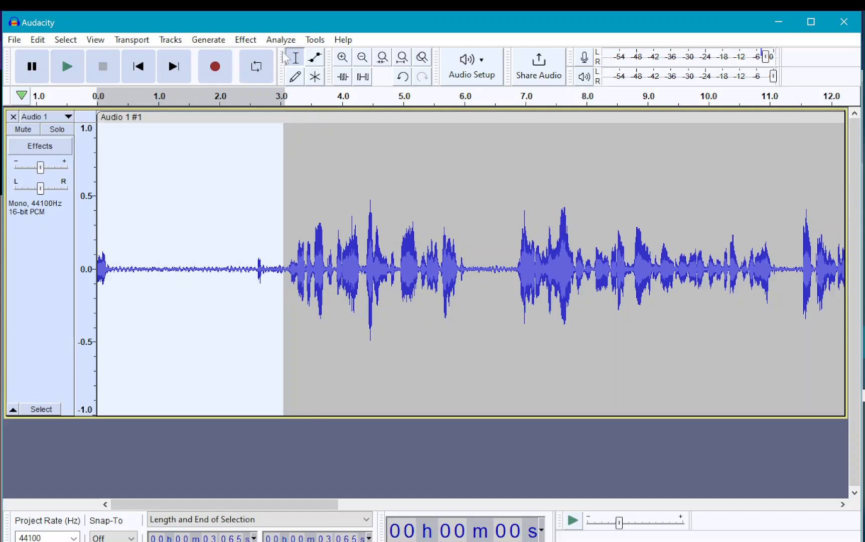
left_click(260, 40)
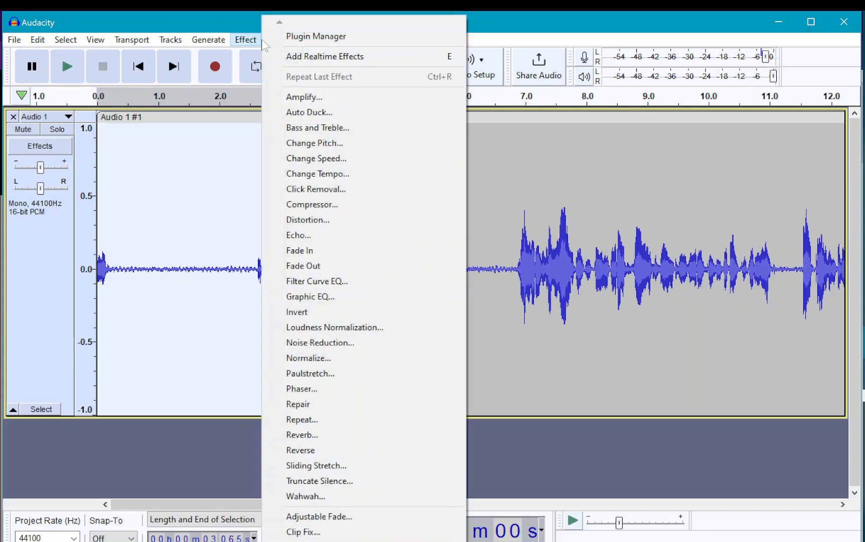
left_click(346, 341)
left_click_drag(579, 313, 576, 312)
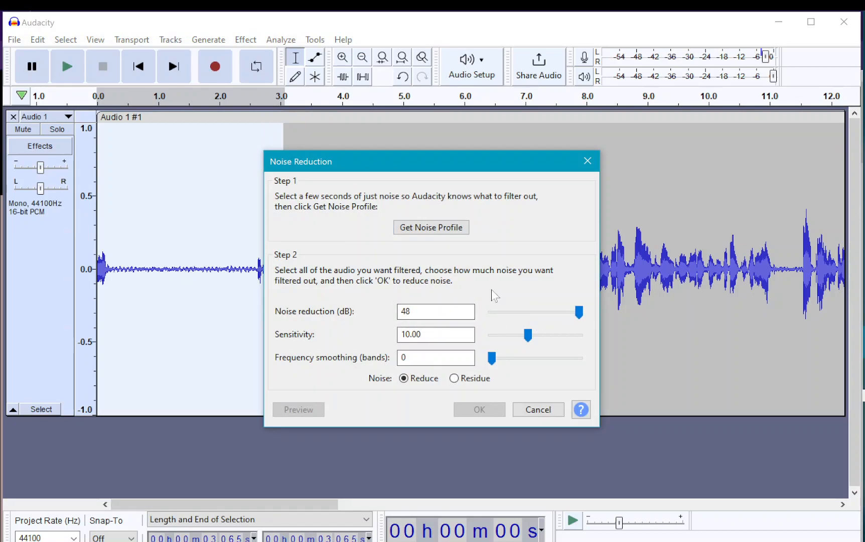
left_click(435, 230)
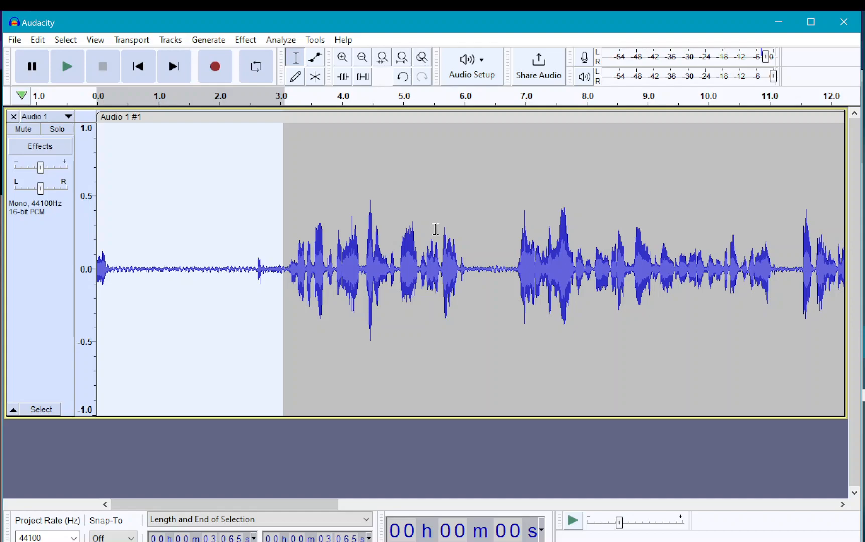
key("ctrl+a")
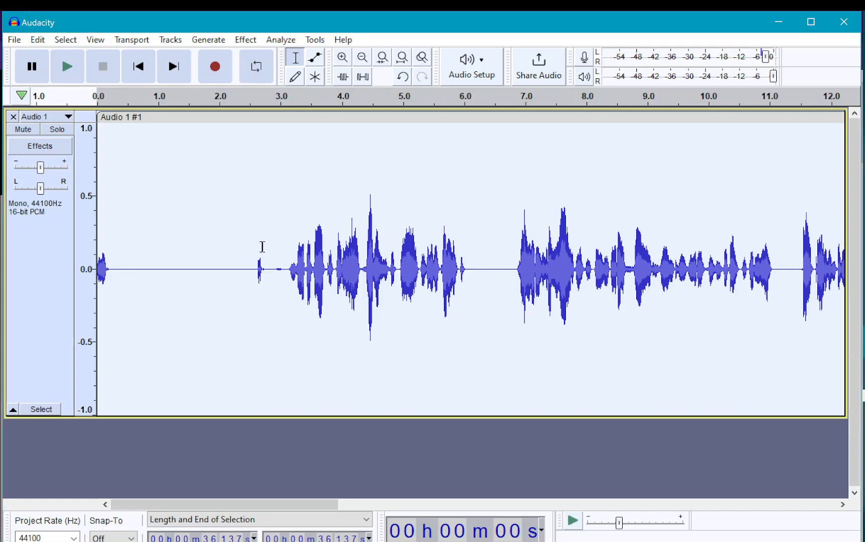
Delete about the first 1.5 seconds of the recording, including the opening click noise
left_click_drag(98, 188, 191, 202)
left_click_drag(287, 111, 194, 113)
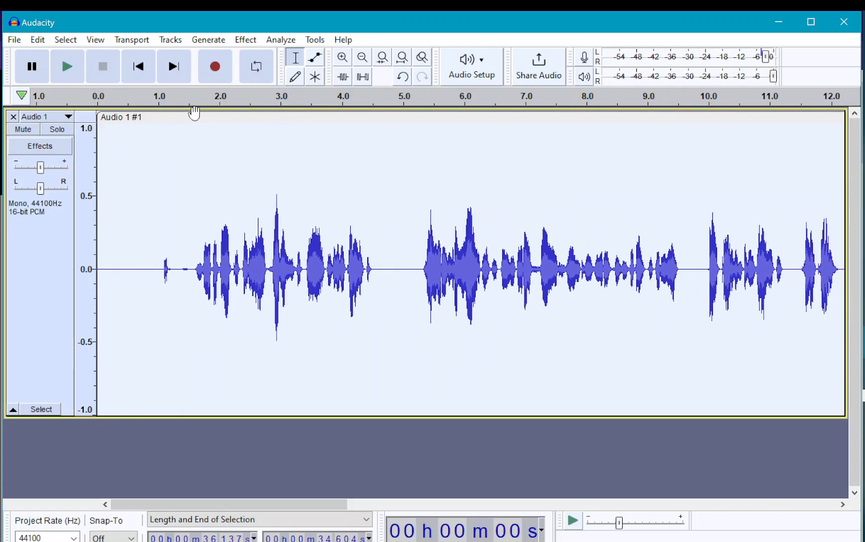
left_click(156, 258)
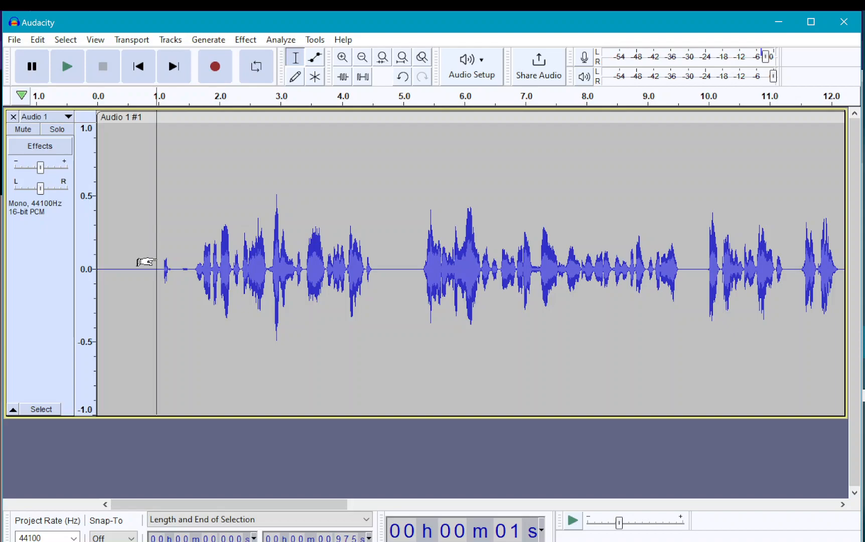
Apply a Hard Limit Limiter to the whole track at -10 dB with 10 ms hold and no make-up gain
left_click(219, 110)
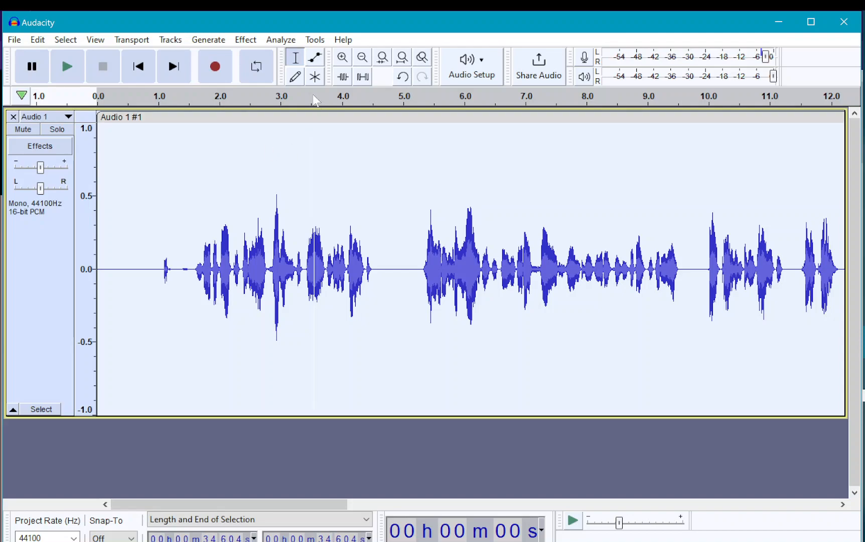
left_click(250, 42)
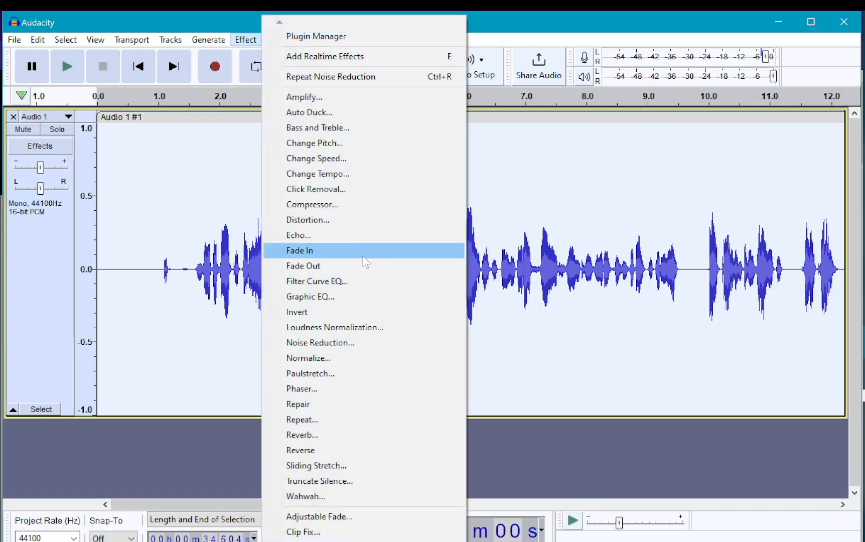
scroll(341, 382, "down", 5)
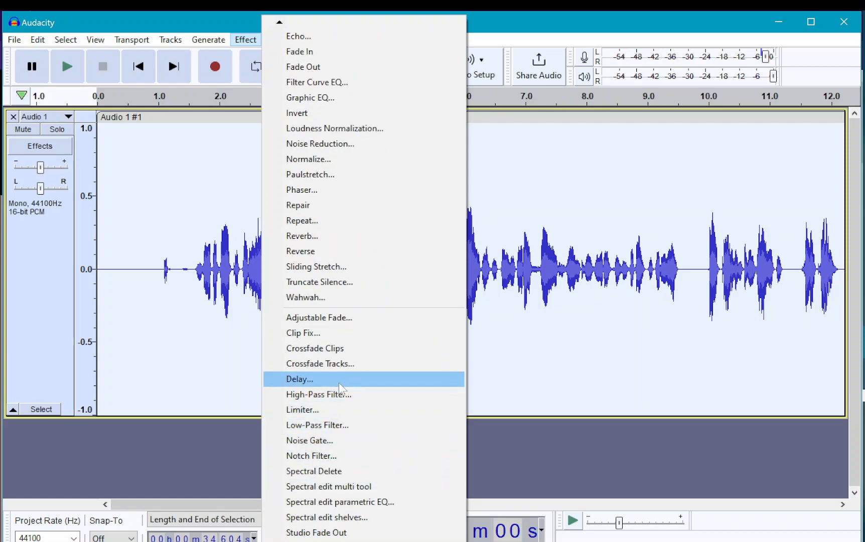
left_click(334, 410)
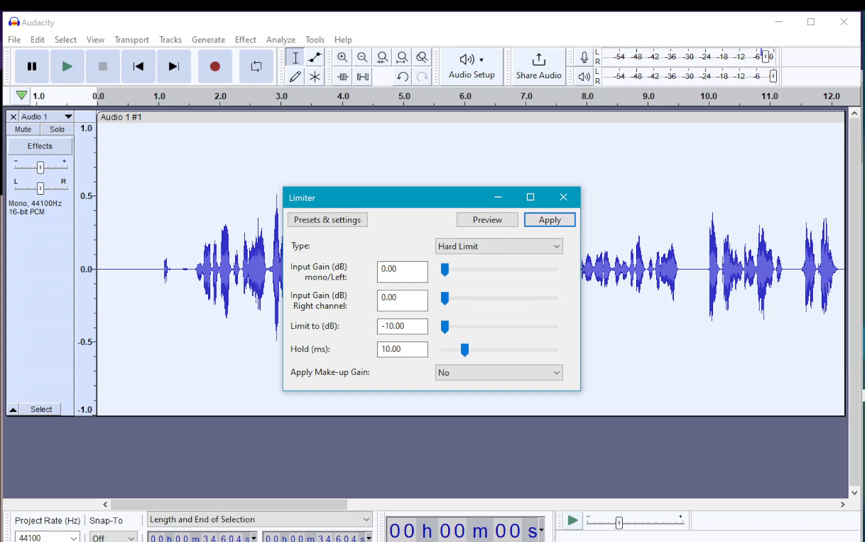
key("Return")
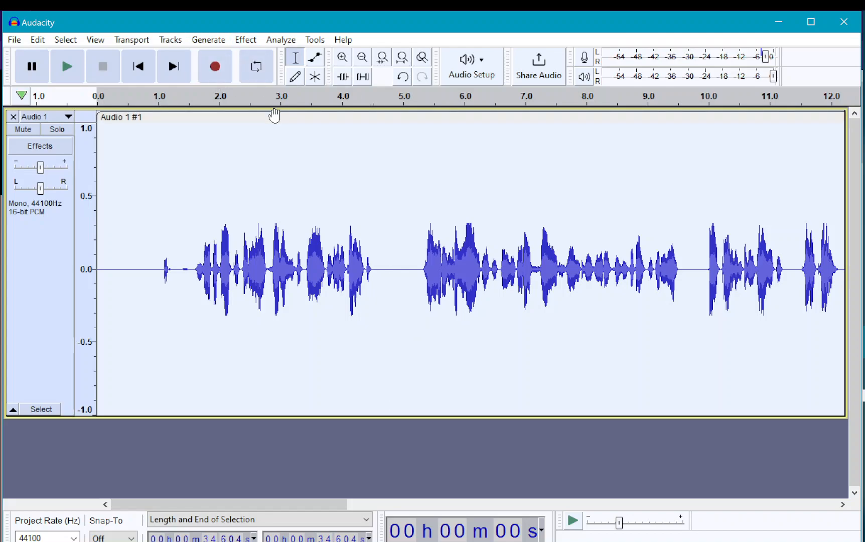
Normalize the track's peak amplitude to -6.0 dB with DC offset removal
left_click(248, 42)
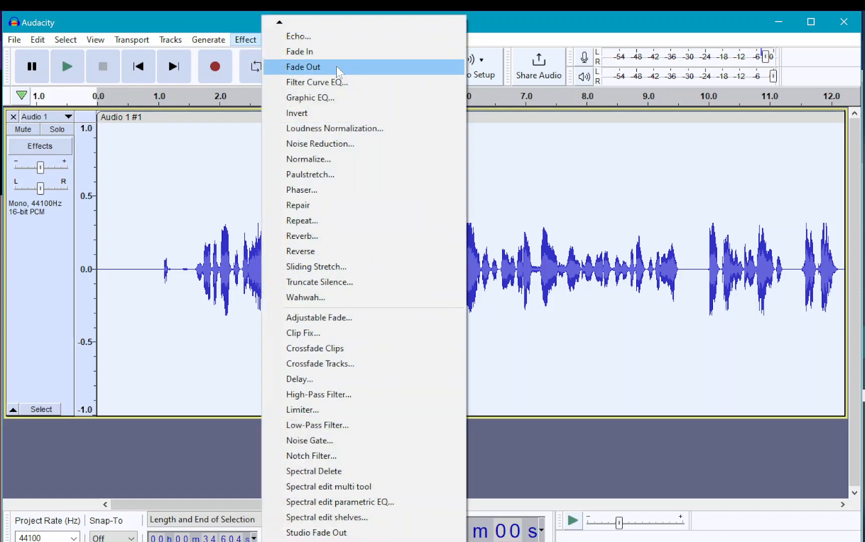
left_click(331, 160)
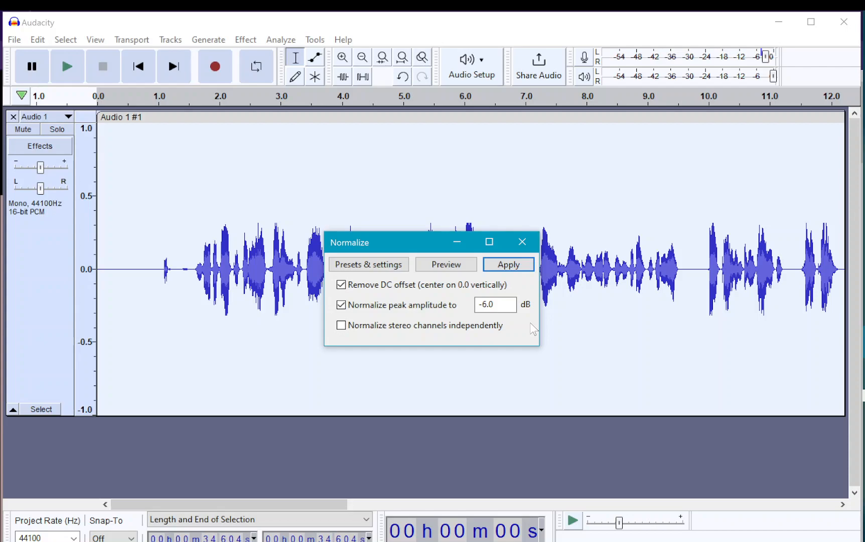
key("Return")
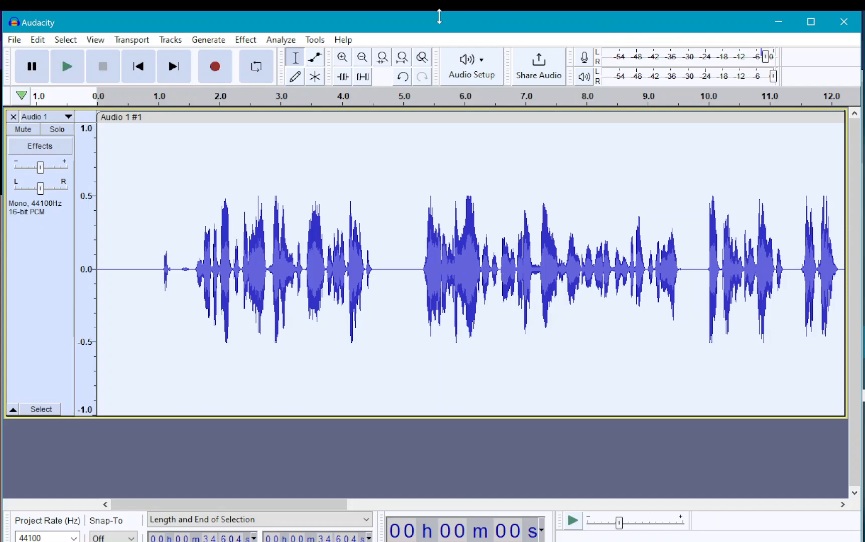
Run the Limiter on the normalized track again, hard limiting to -10 dB with 10 ms hold and no make-up gain
left_click(252, 43)
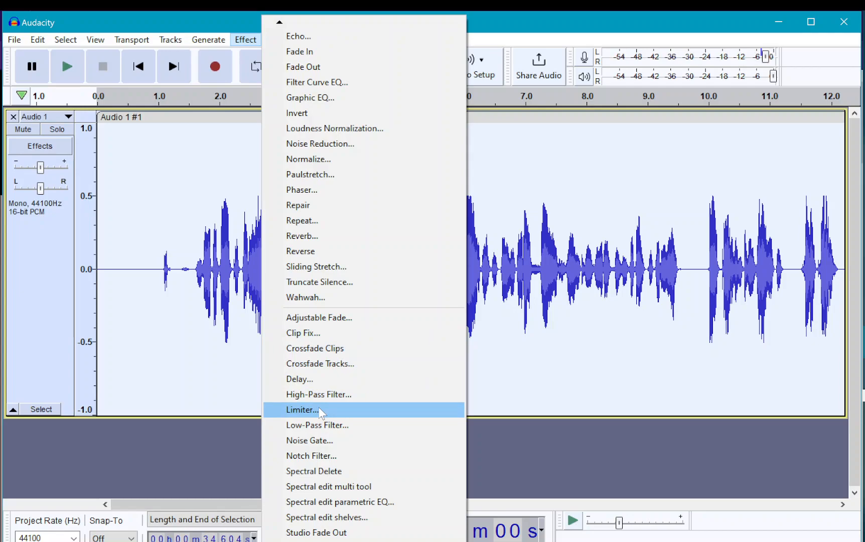
left_click(321, 410)
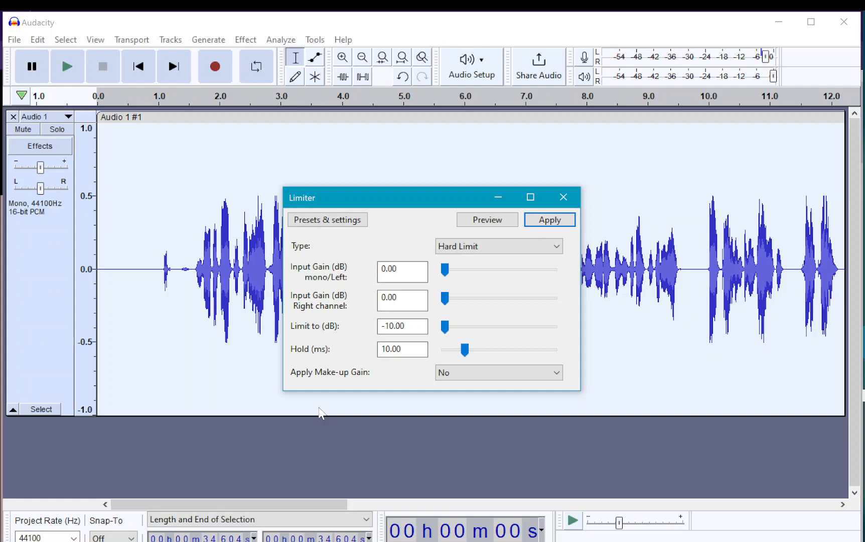
key("Return")
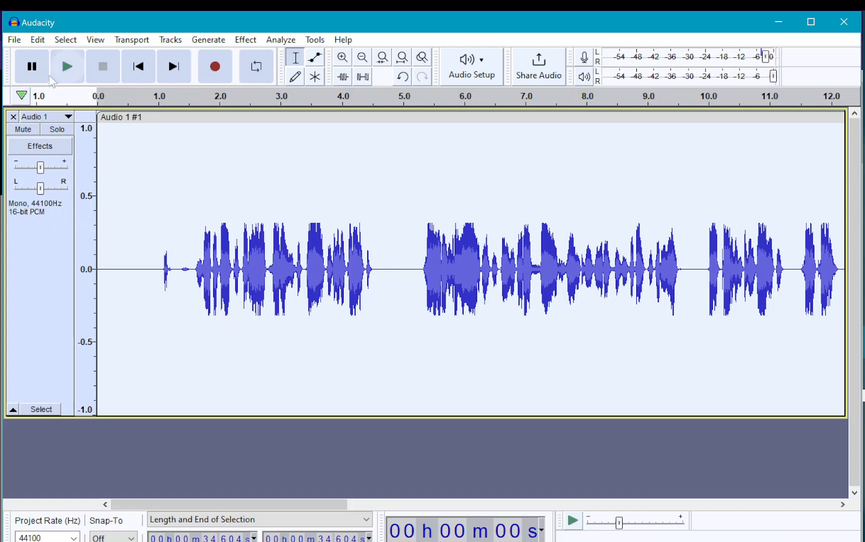
Export the recording as an MP3 named test at 128 kbps constant bit rate, leaving the metadata tags blank
left_click(17, 39)
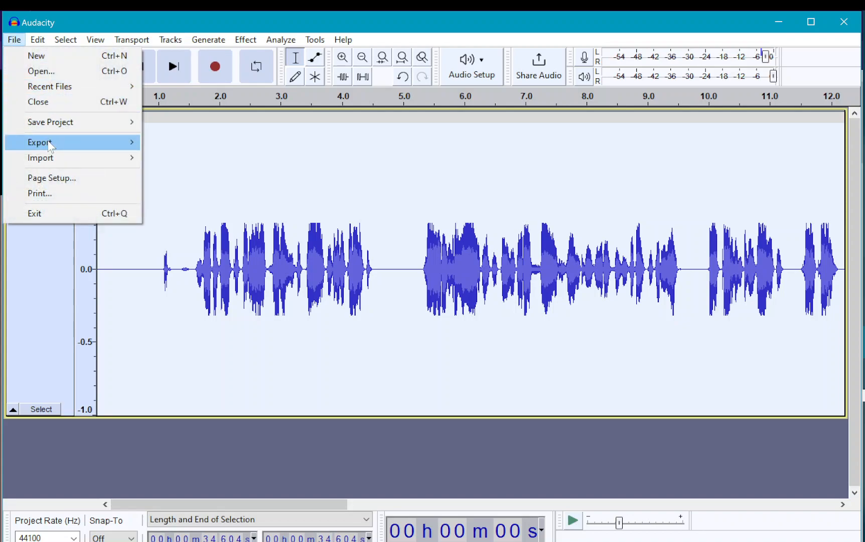
mouse_move(50, 142)
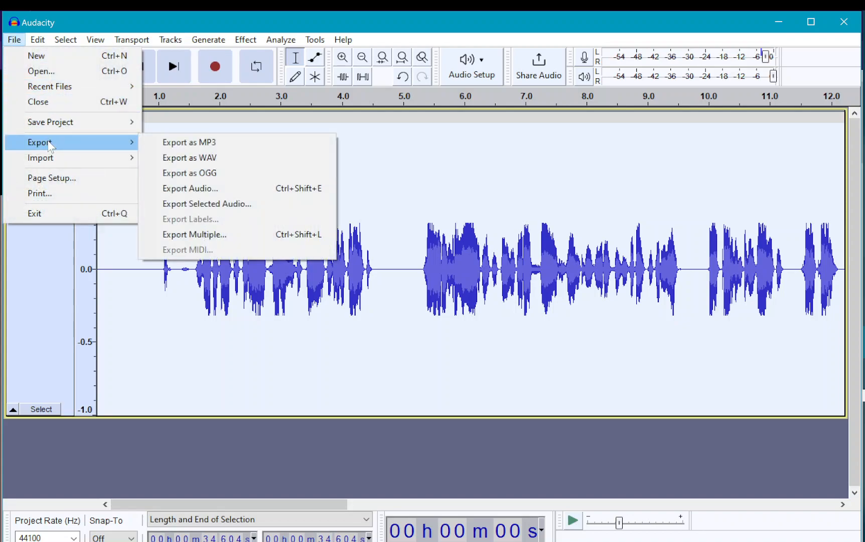
left_click(167, 142)
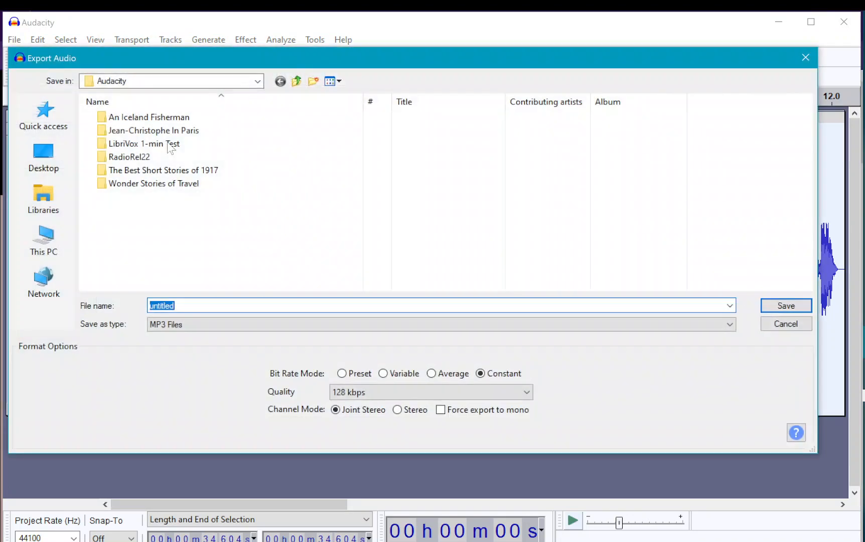
type("test")
key("Return")
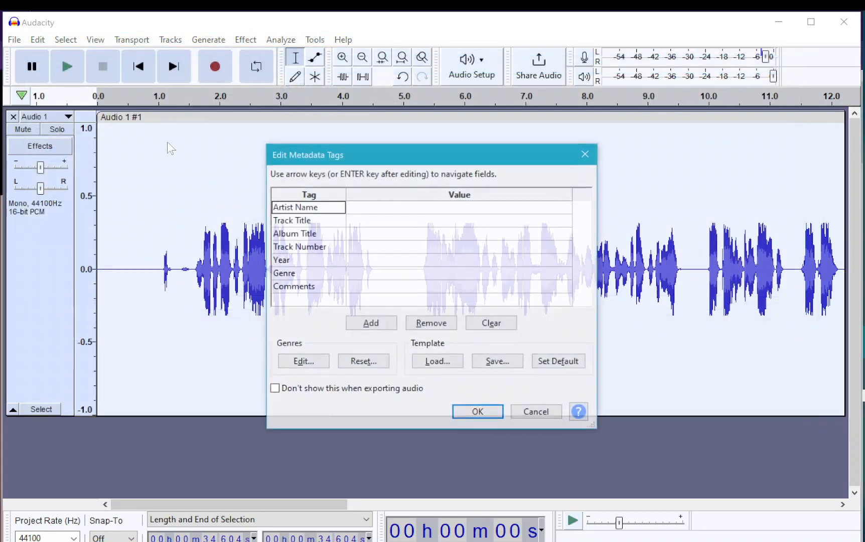
key("Return")
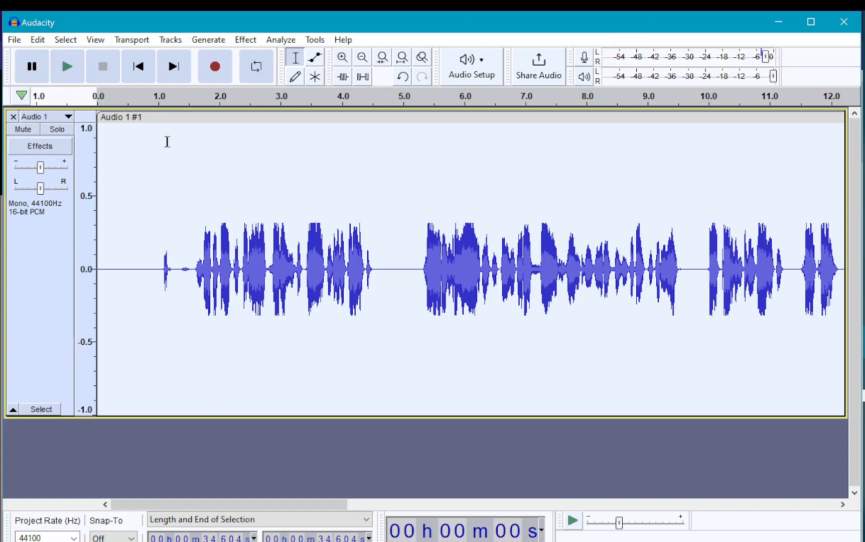
Open MP3Gain, add the exported test file from the Audacity documents folder, and select it in the file list
double_click(862, 346)
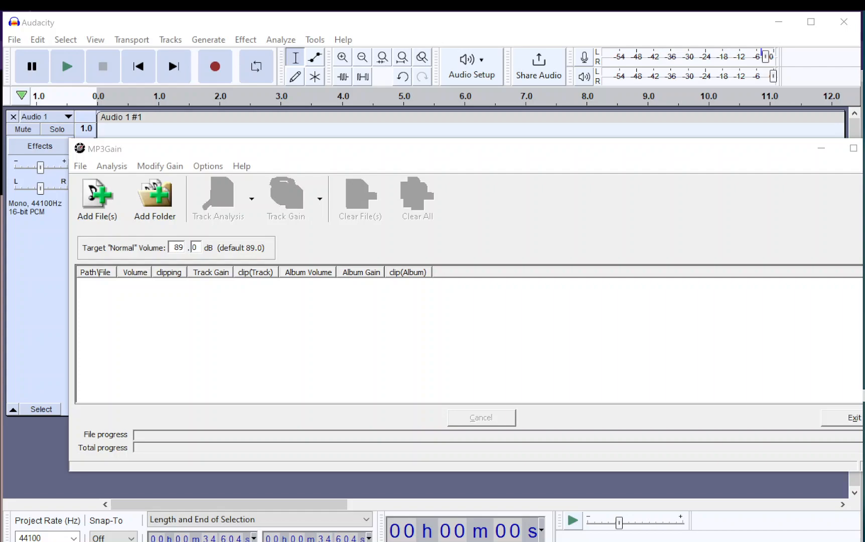
key("alt+Tab")
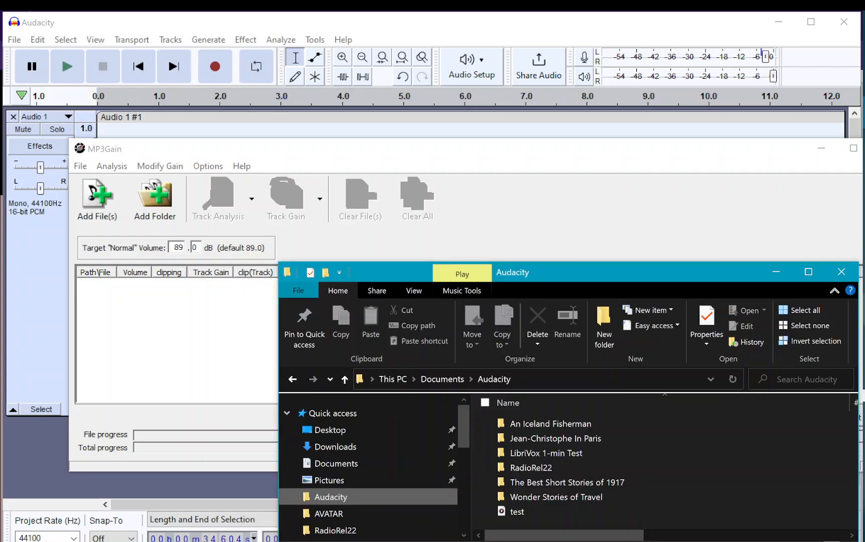
left_click_drag(520, 513, 204, 290)
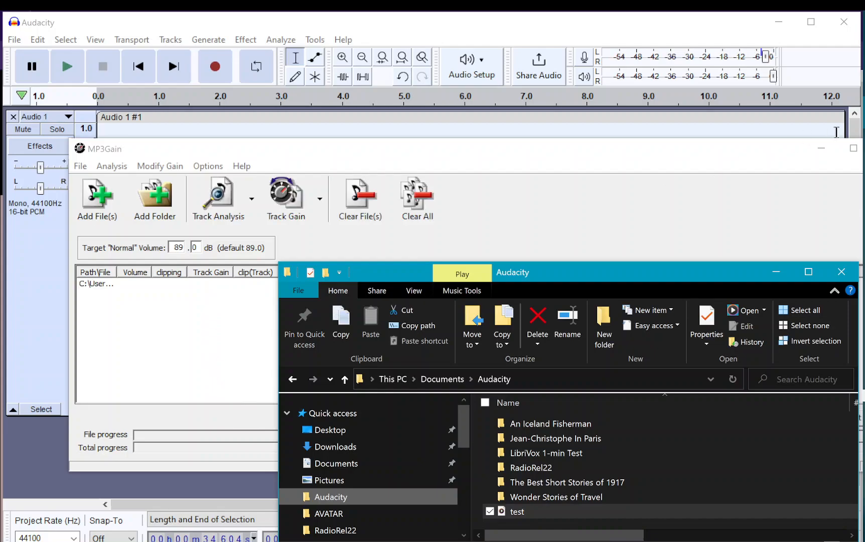
left_click(777, 271)
left_click(159, 283)
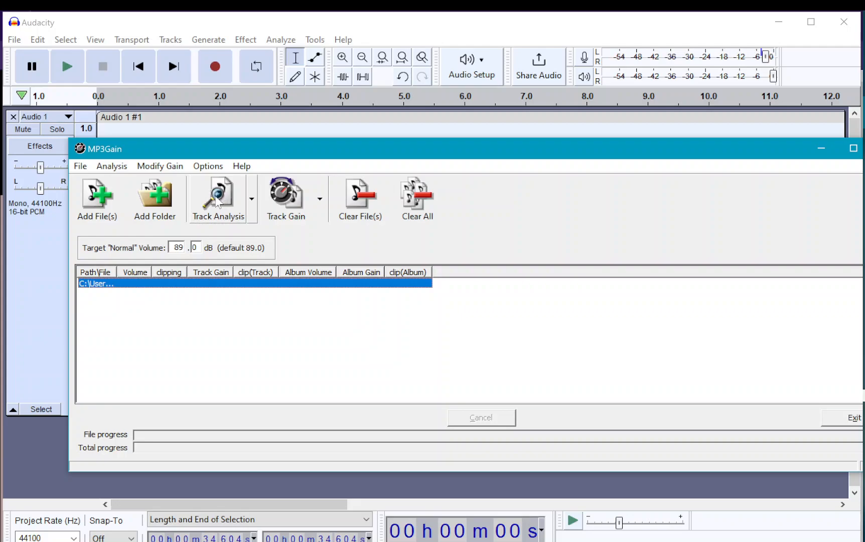
left_click_drag(235, 153, 212, 264)
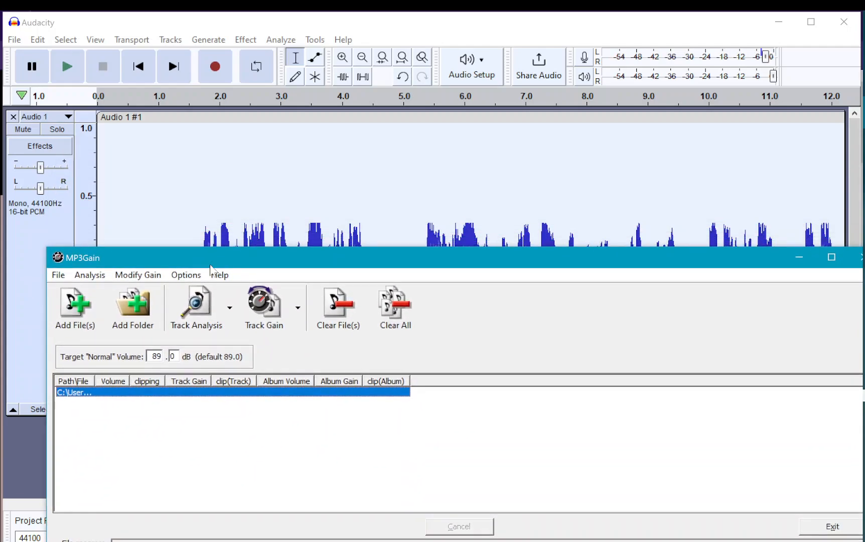
Run Track Analysis on the test file in MP3Gain and switch back to Audacity
left_click(192, 306)
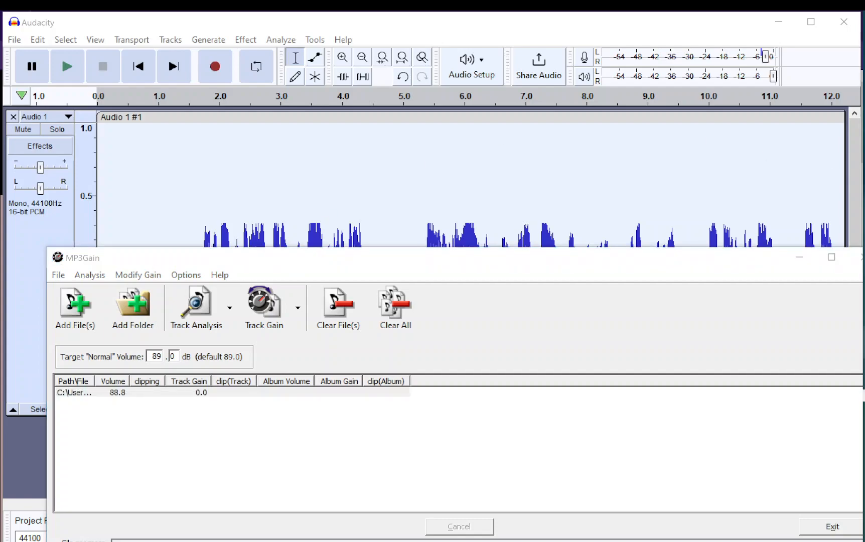
key("alt+Tab")
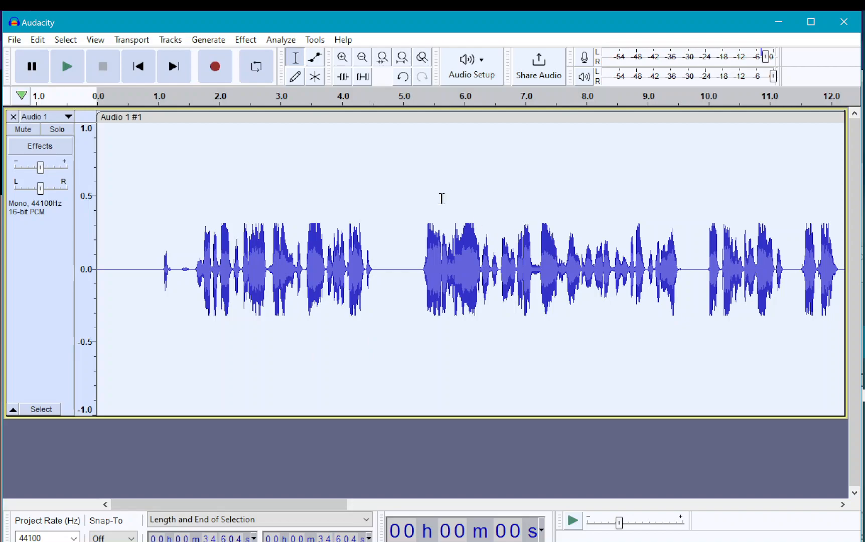
Amplify the track by 0.2 dB without allowing clipping
left_click(250, 41)
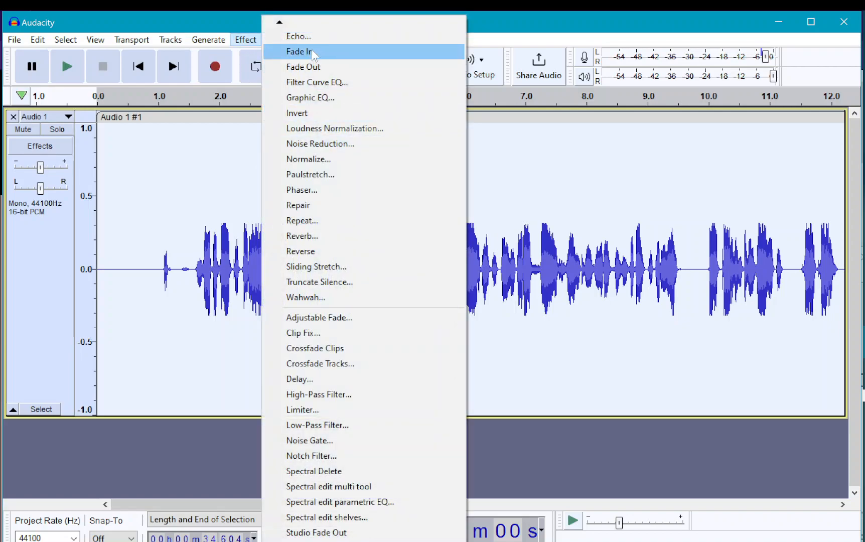
mouse_move(310, 24)
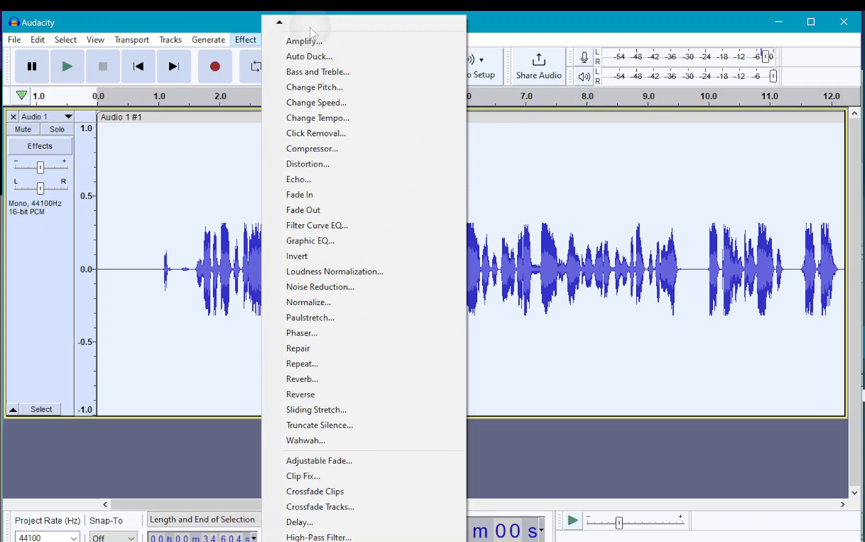
left_click(316, 62)
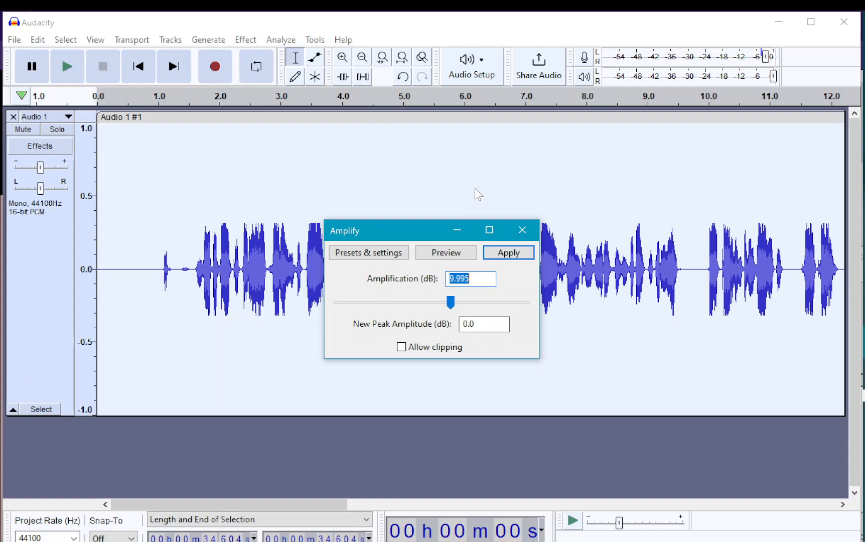
type("0.2")
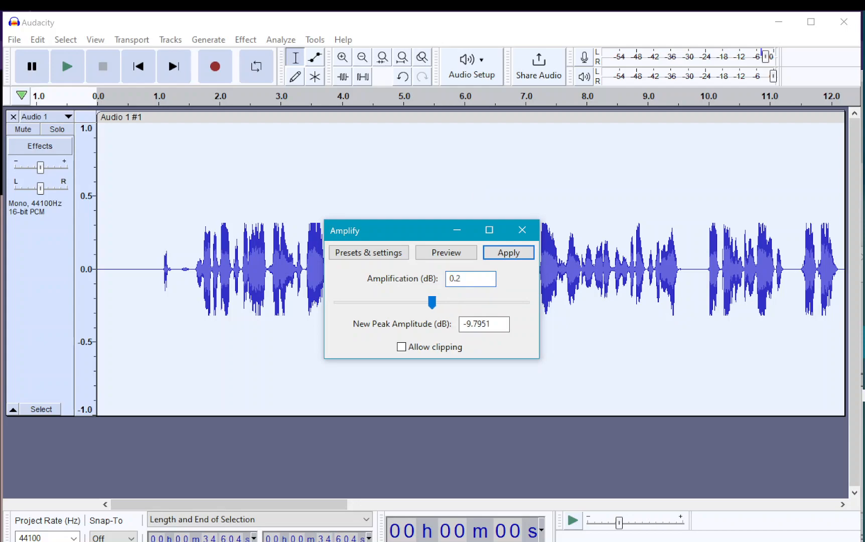
key("Left")
key("Left")
key("Left")
type("-")
key("BackSpace")
key("Return")
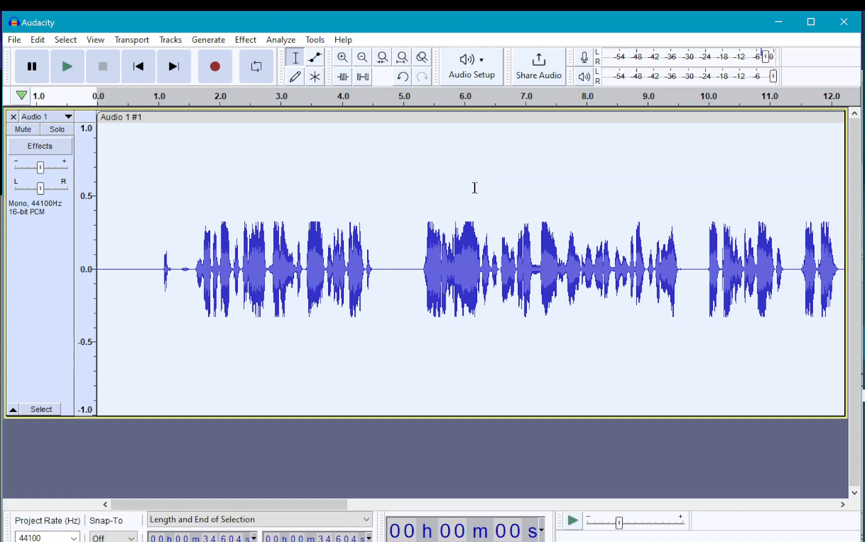
Export the amplified recording as an MP3 named ttt at 128 kbps constant bit rate, leaving the metadata tags blank
left_click(14, 40)
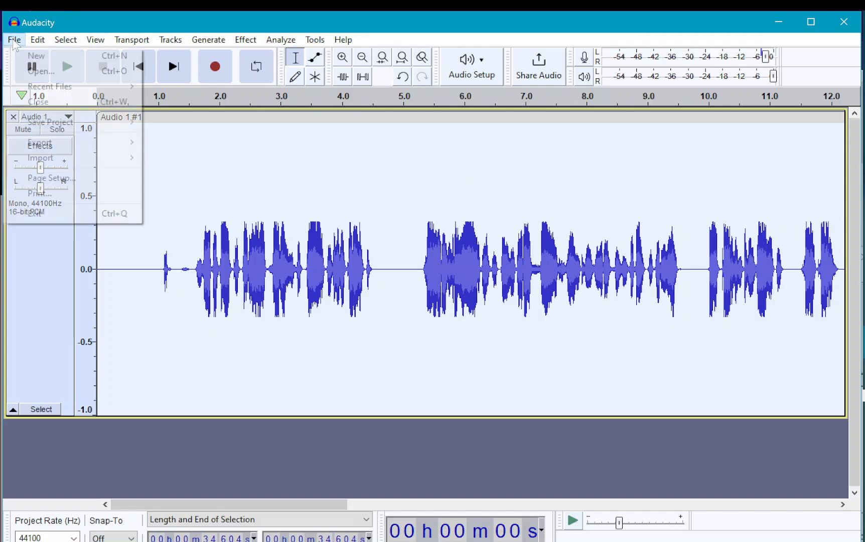
mouse_move(109, 140)
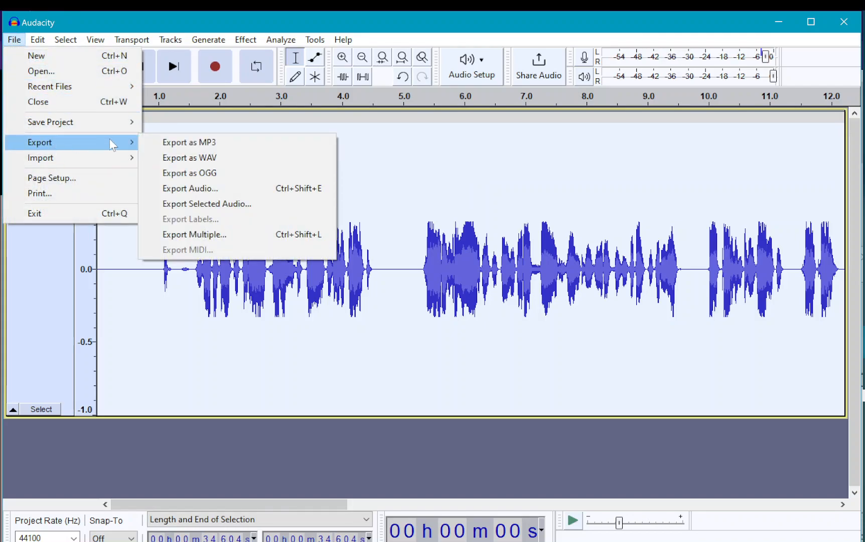
left_click(181, 143)
type("tt")
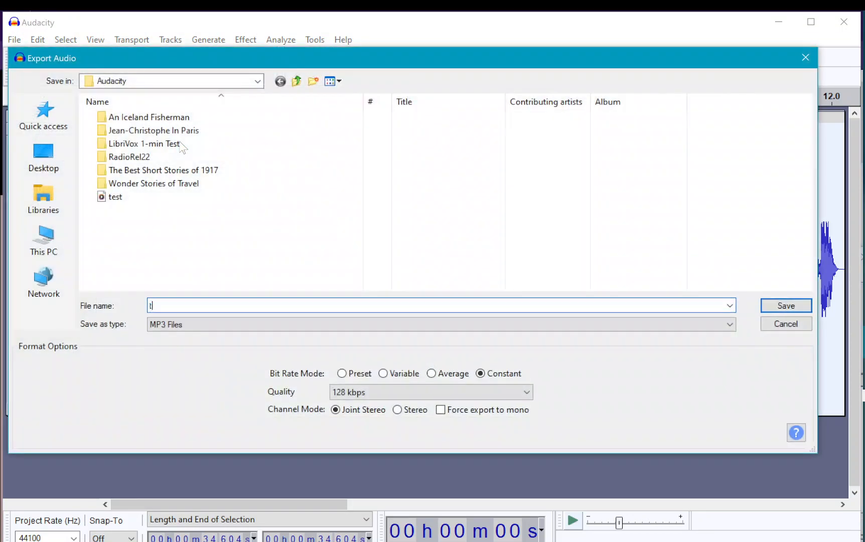
key("Return")
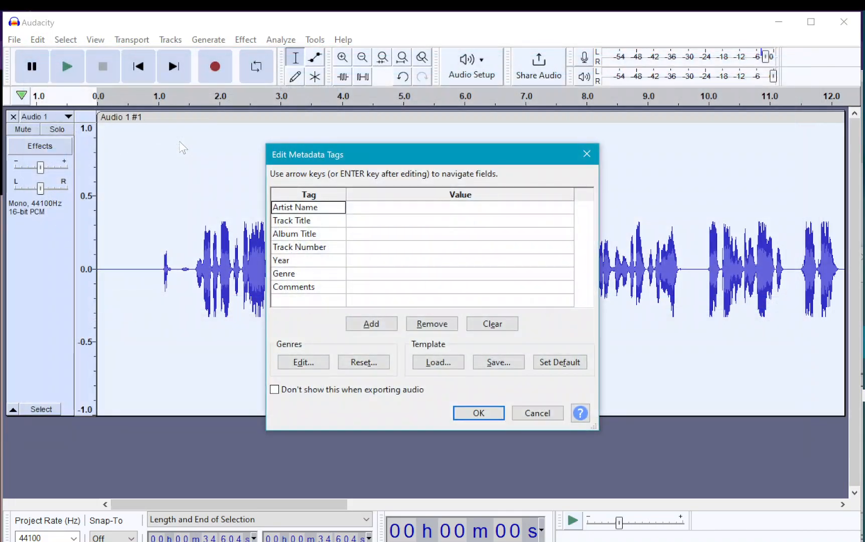
key("Return")
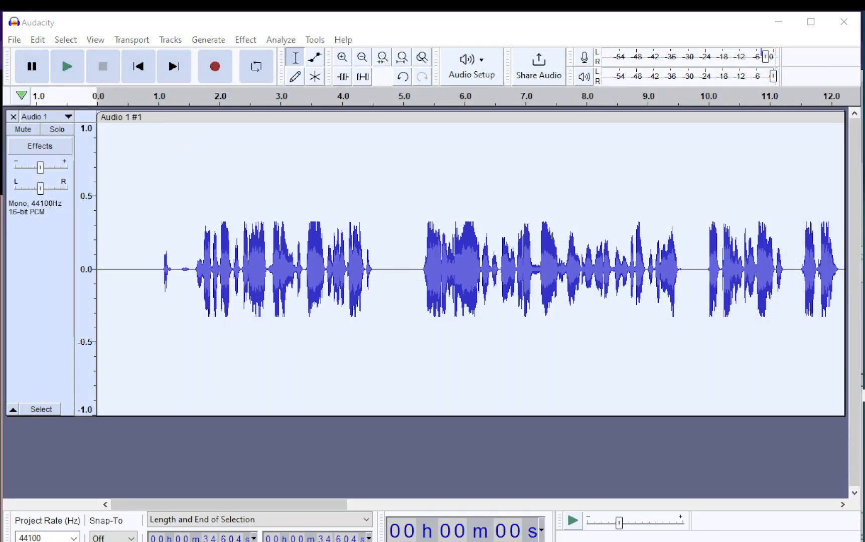
Switch to MP3Gain, replace the listed file with ttt from the Audacity documents folder, analyze its track volume, and minimize MP3Gain
key("alt+Tab")
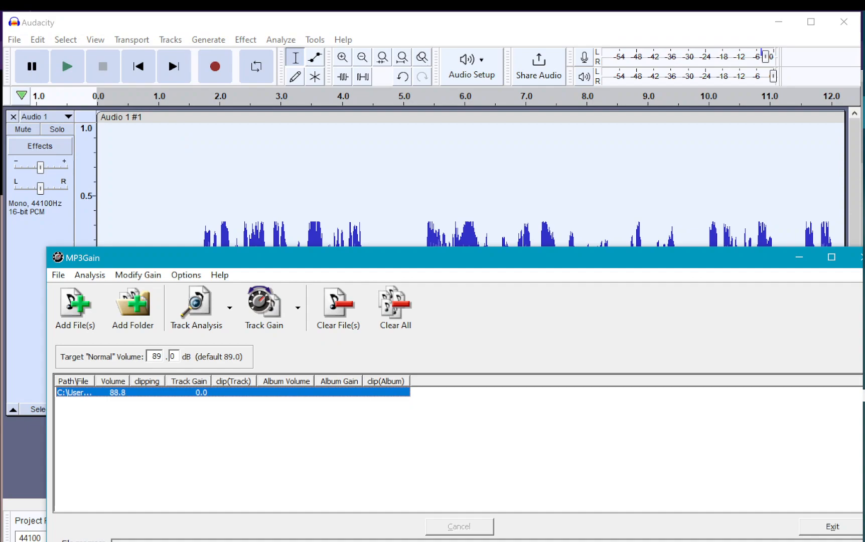
key("Delete")
key("alt+Tab")
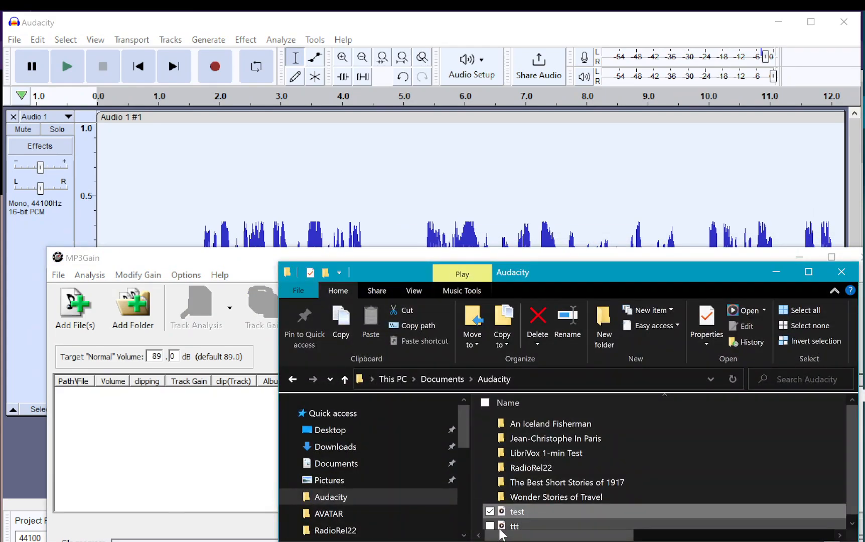
left_click(502, 527)
left_click_drag(502, 533, 203, 457)
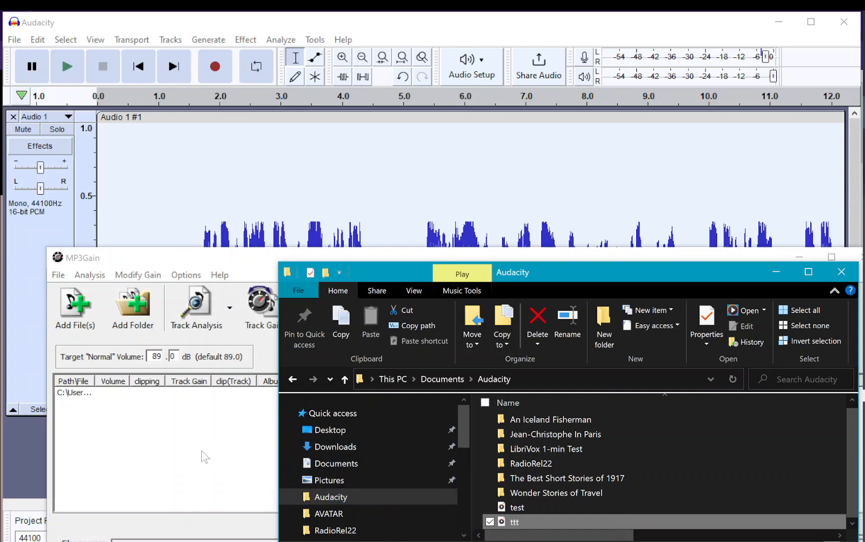
left_click(205, 457)
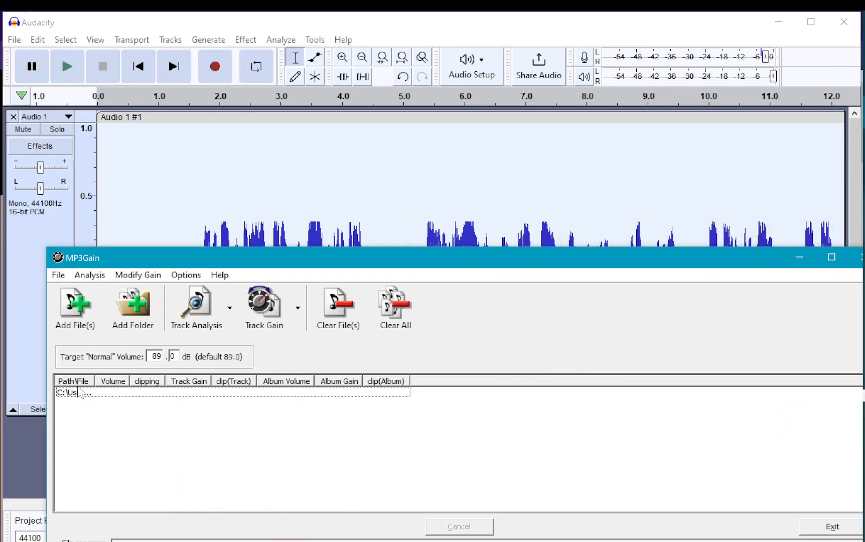
left_click(81, 392)
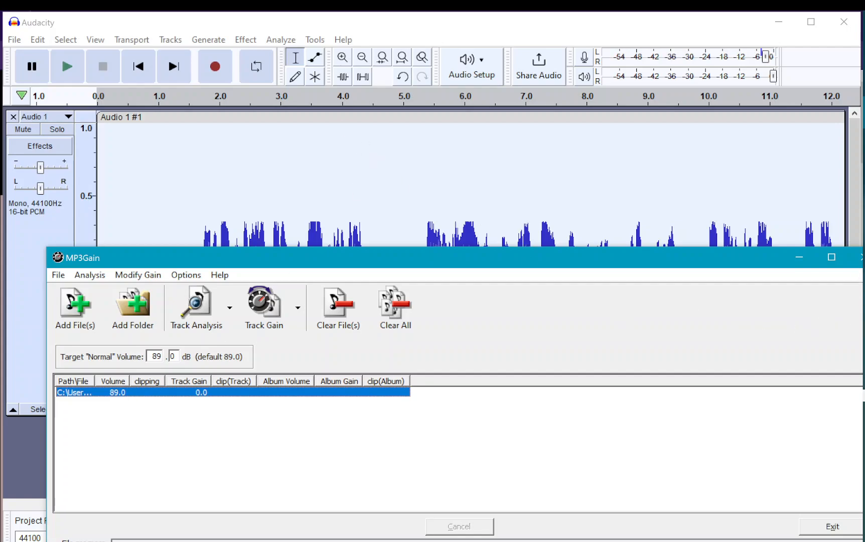
left_click(798, 256)
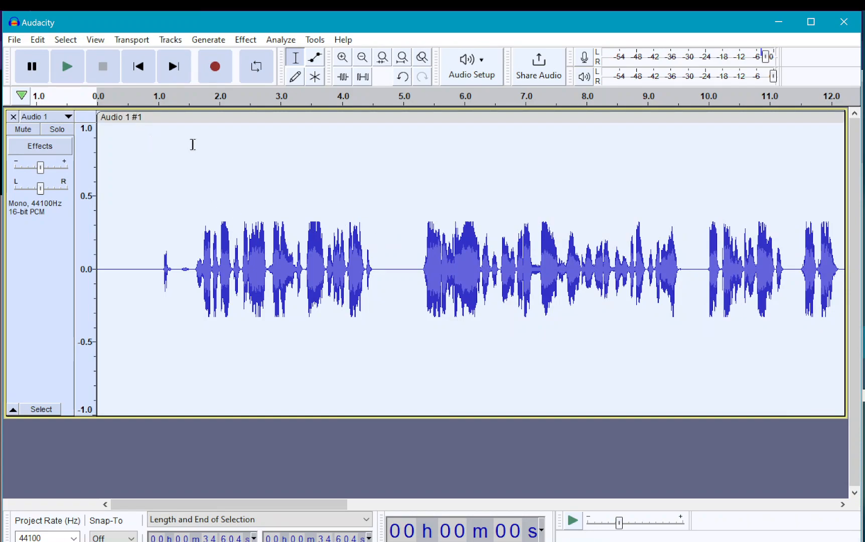
Save an MP3 export named librivoxdemo_01 in the Audacity folder at 128 kbps constant bit rate, joint stereo
left_click(15, 41)
mouse_move(44, 142)
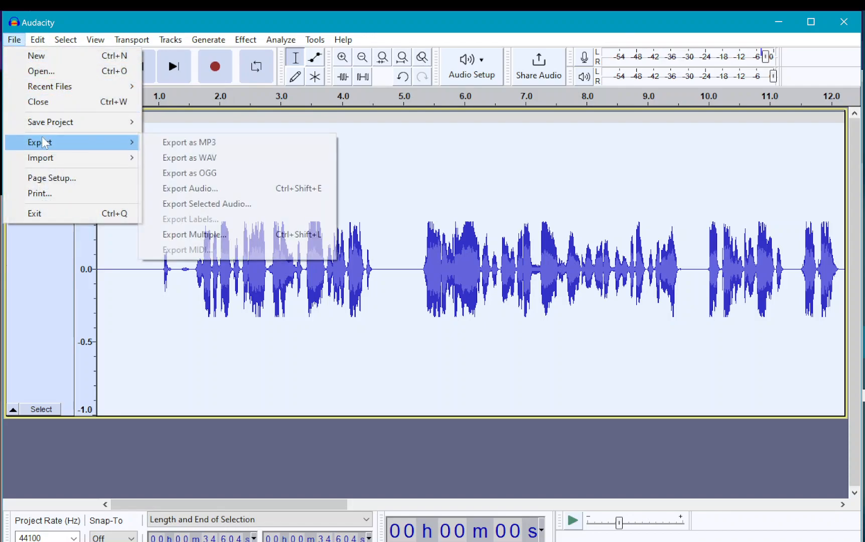
left_click(167, 143)
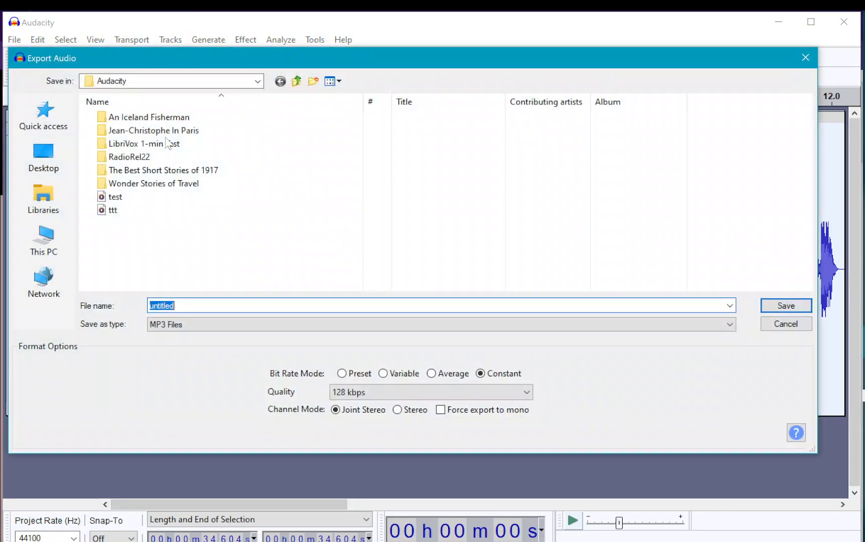
type("libriv")
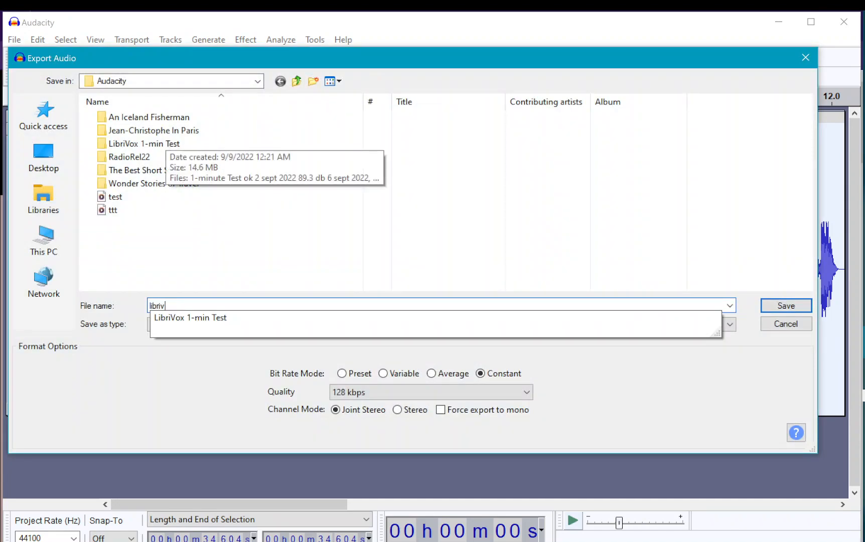
type("oxdemo_01")
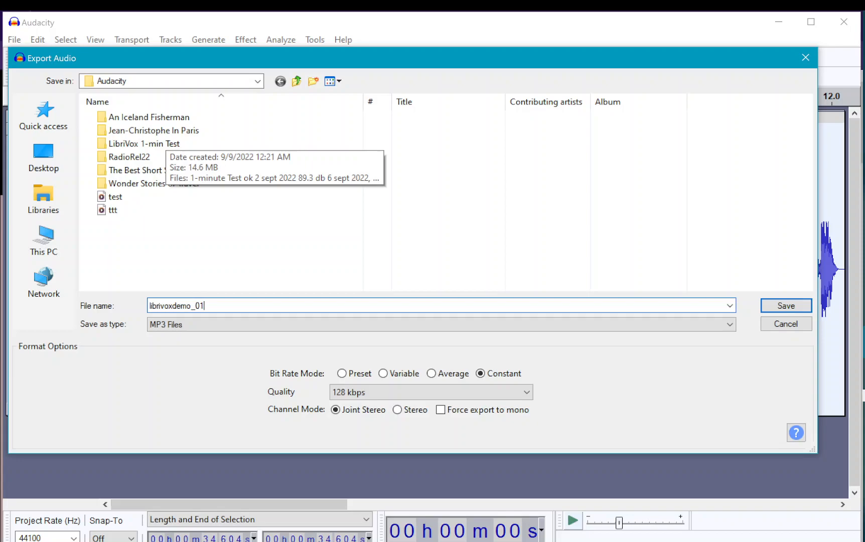
key("Return")
Fill in the metadata tags with artist Rel22, track title "Radio Rel 22 1st blog post" and album title "Radio Rel 22 Blog"
type("Rel22")
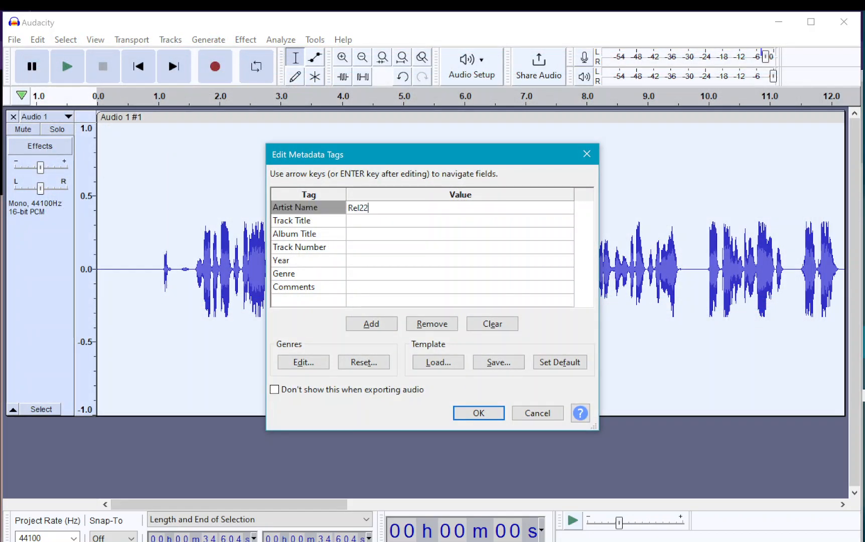
key("Return")
type("Radio Rel 22 ")
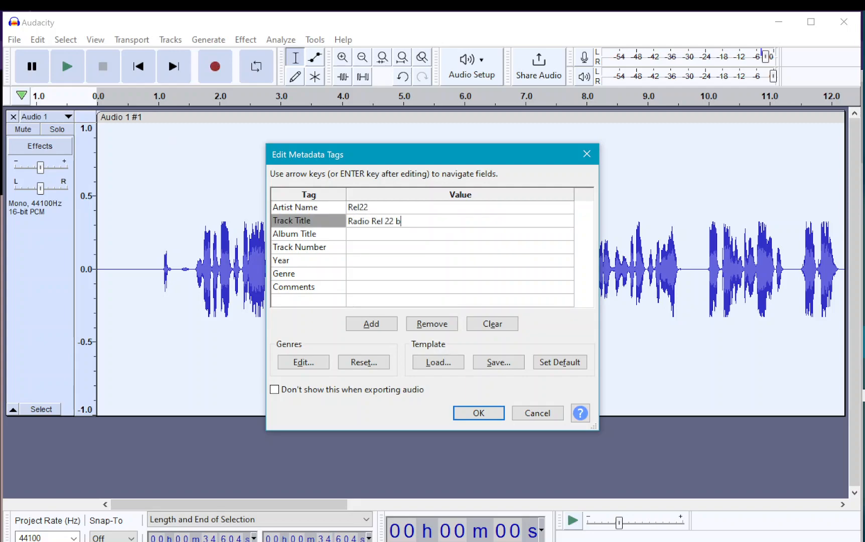
type("1st blog post")
key("Return")
type("Radio Rel 22 Blog")
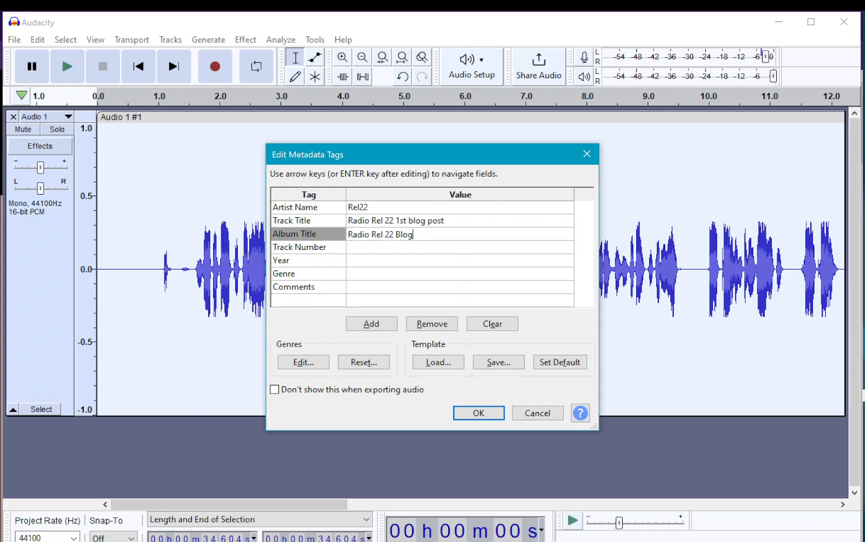
Add track number 01, year 2023, genre Blogger and the comment Librivox.org to the metadata, and complete the export
key("Return")
type("01")
key("Return")
type("2023")
key("Return")
type("Blogger")
key("Return")
key("Right")
type("Li")
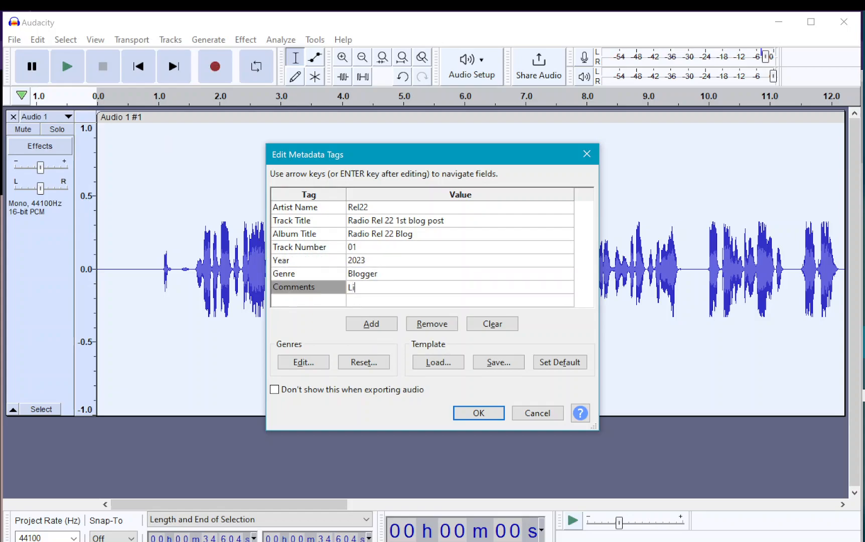
type("brivox.org")
key("Return")
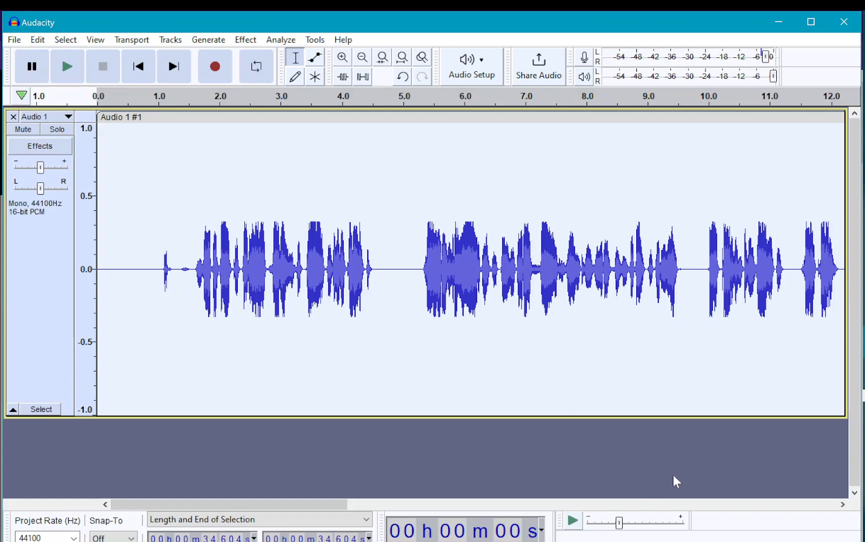
Open Checker, validate librivoxdemo_01 from the Audacity documents folder in it, and minimize the folder window
left_click(863, 395)
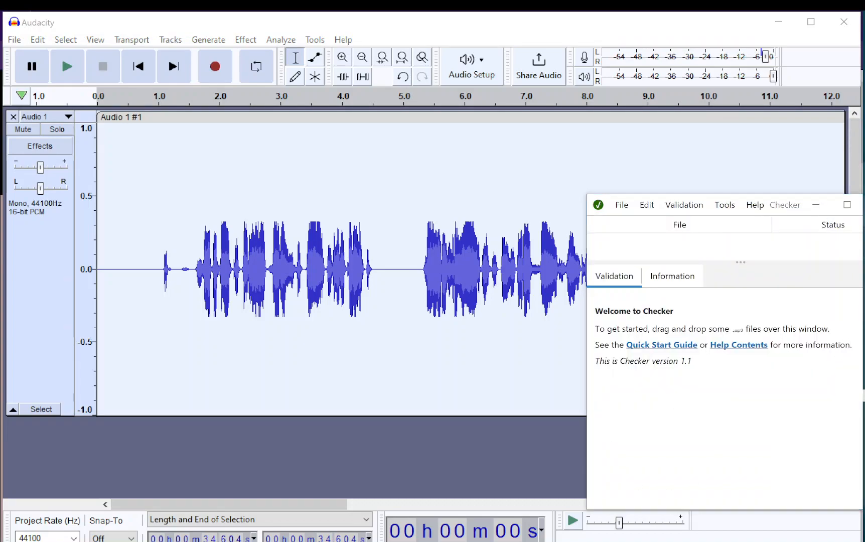
left_click(863, 112)
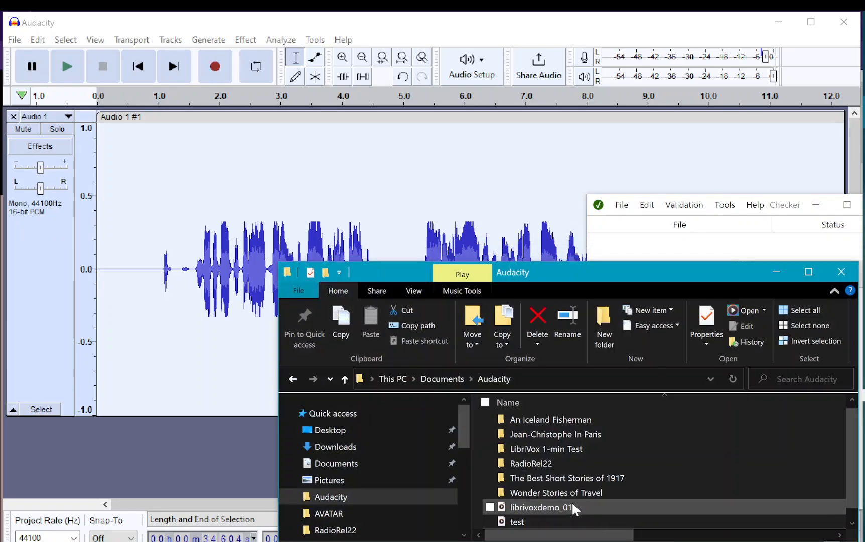
left_click_drag(745, 276, 471, 266)
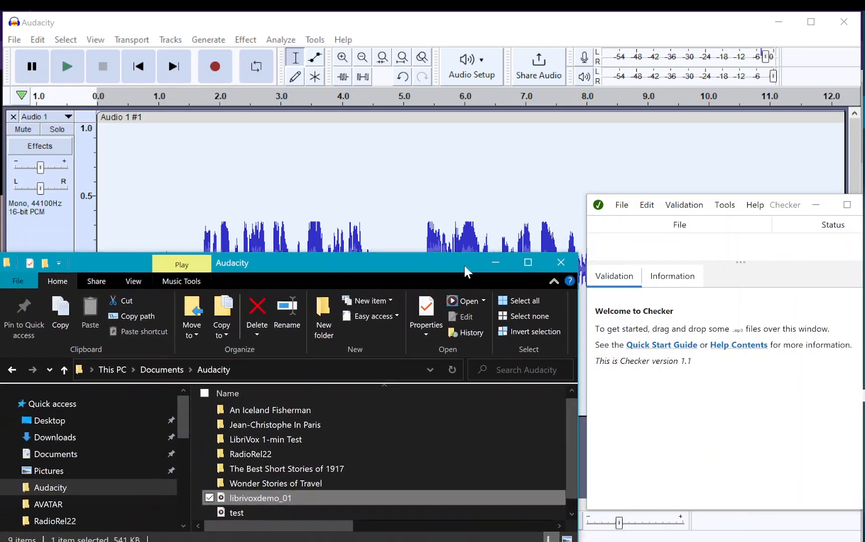
left_click_drag(479, 497, 646, 248)
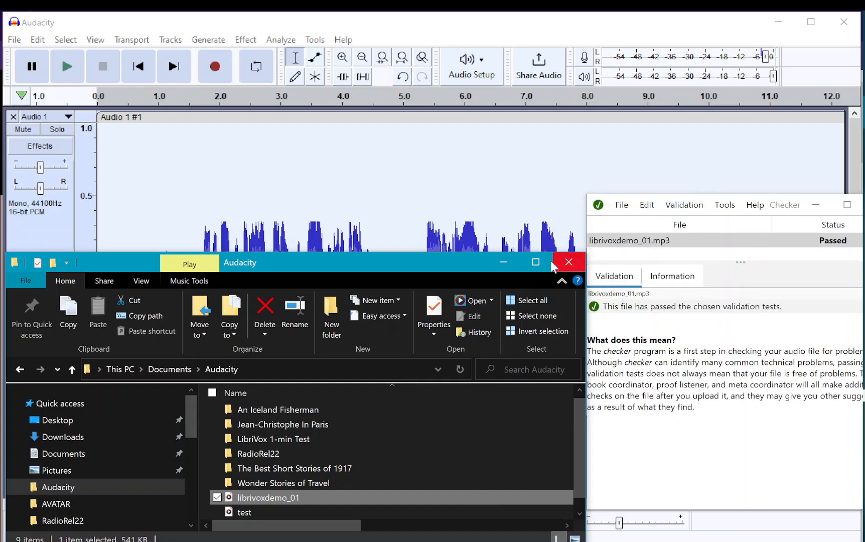
left_click(502, 264)
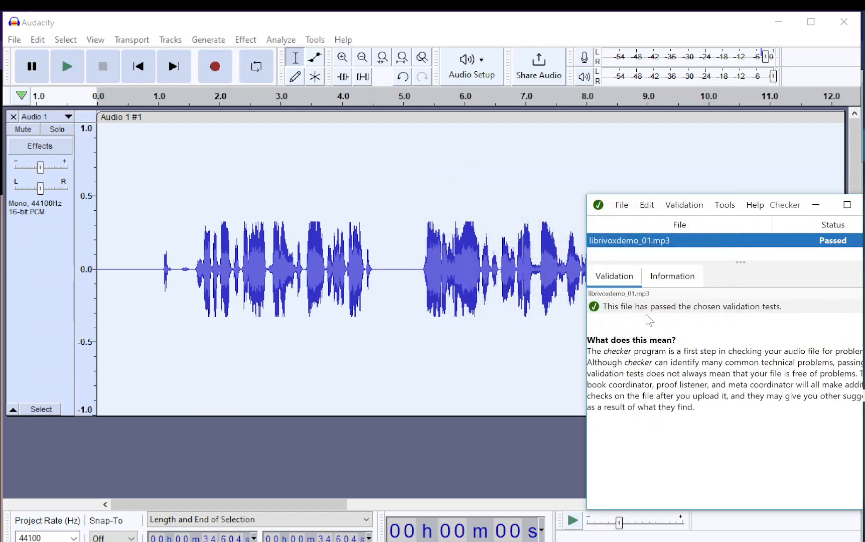